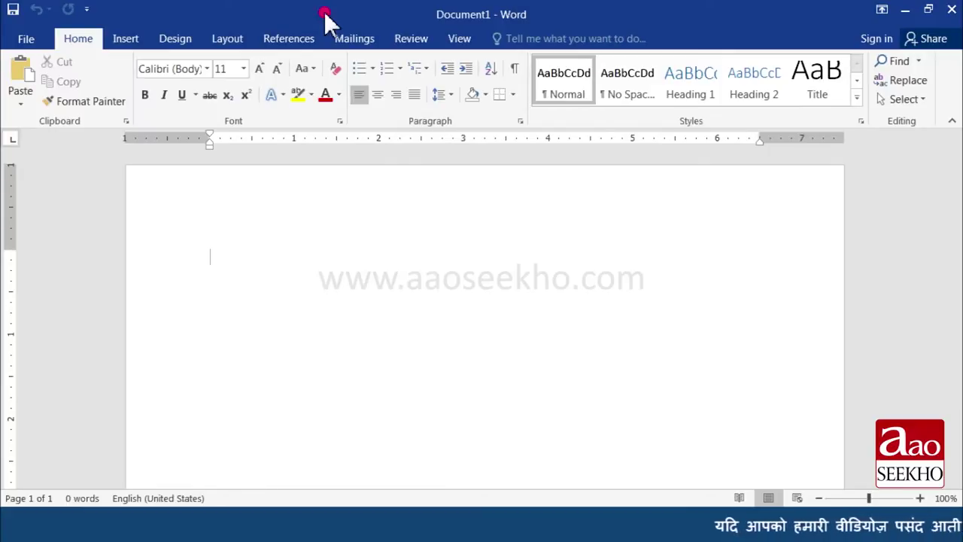
# Insert the 'tortoise and hare' picture from My Pictures into Document1
pyautogui.click(122, 43)
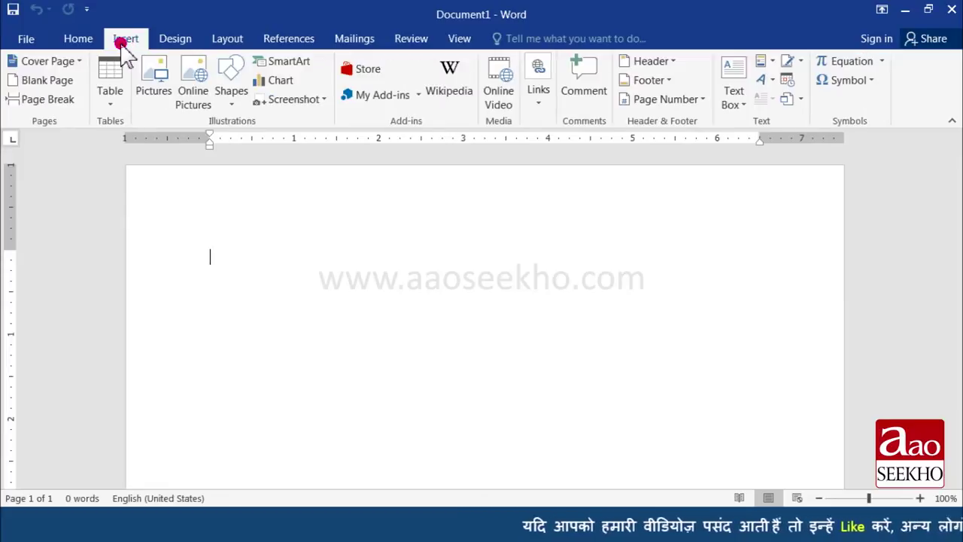
pyautogui.click(156, 90)
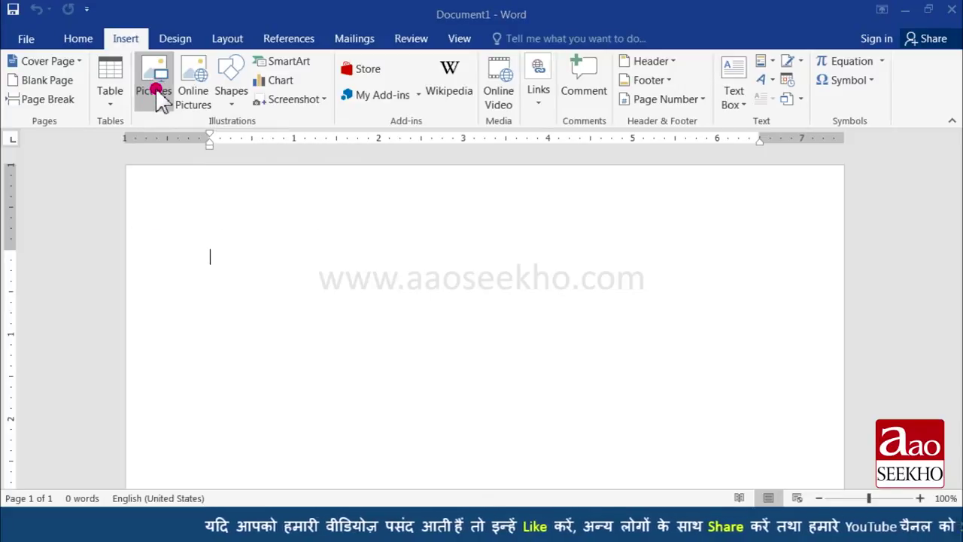
pyautogui.scroll(-1, 112, 268)
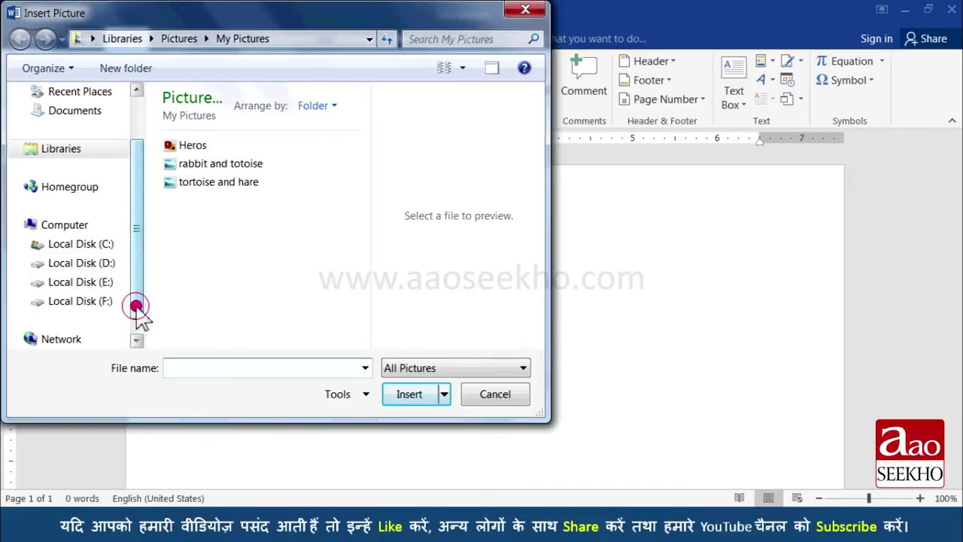
pyautogui.moveTo(136, 305); pyautogui.dragTo(199, 209)
pyautogui.moveTo(208, 167)
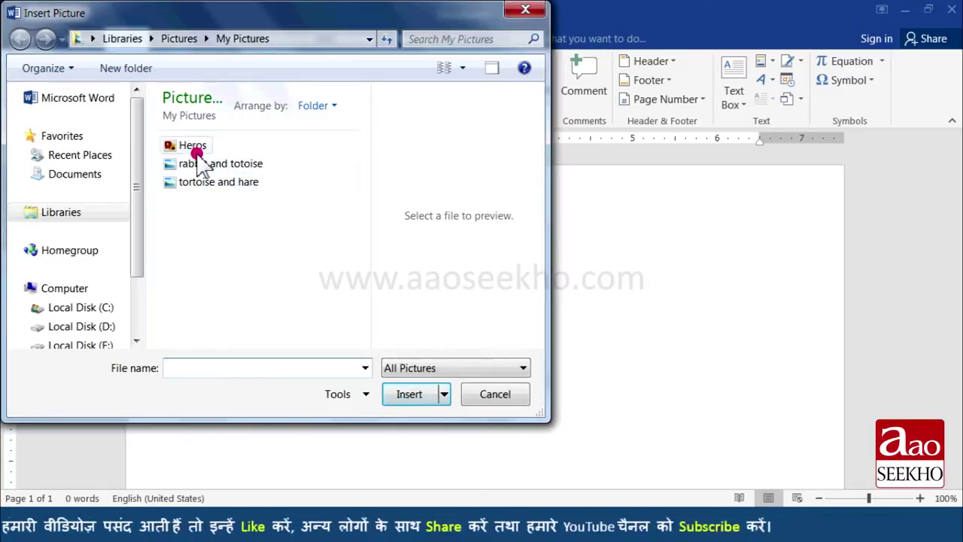
pyautogui.click(228, 182)
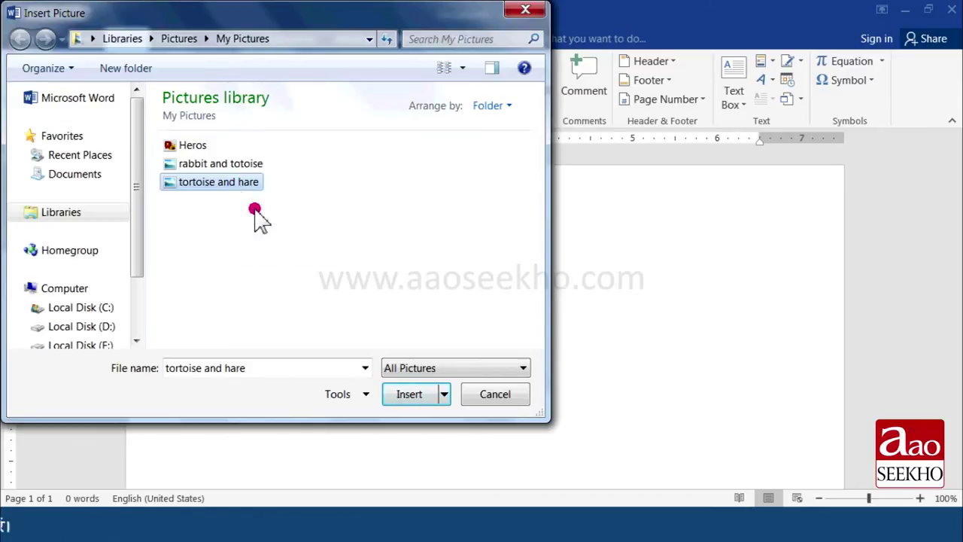
pyautogui.click(410, 394)
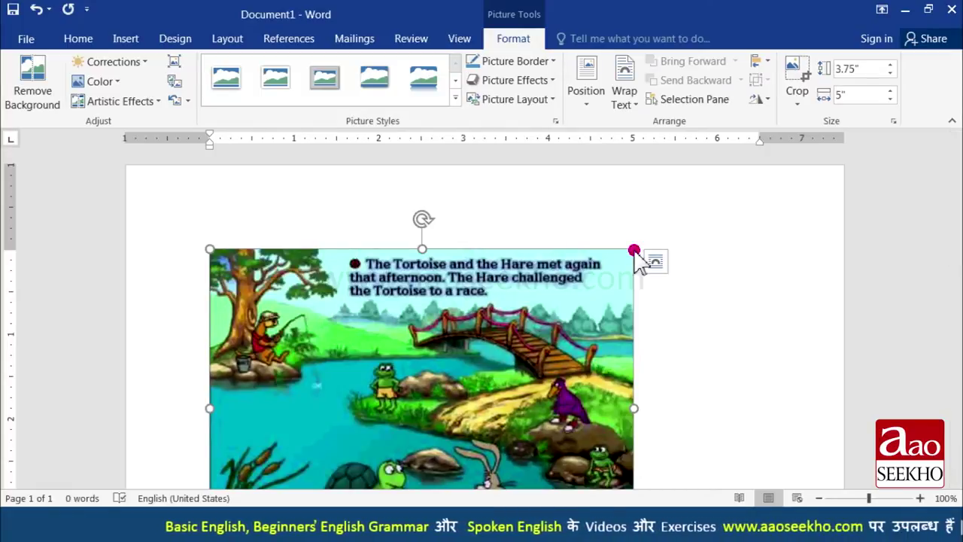
# Shrink the picture from its corner, then enlarge it proportionally to 4.33" by 5.77"
pyautogui.moveTo(631, 255); pyautogui.dragTo(454, 348)
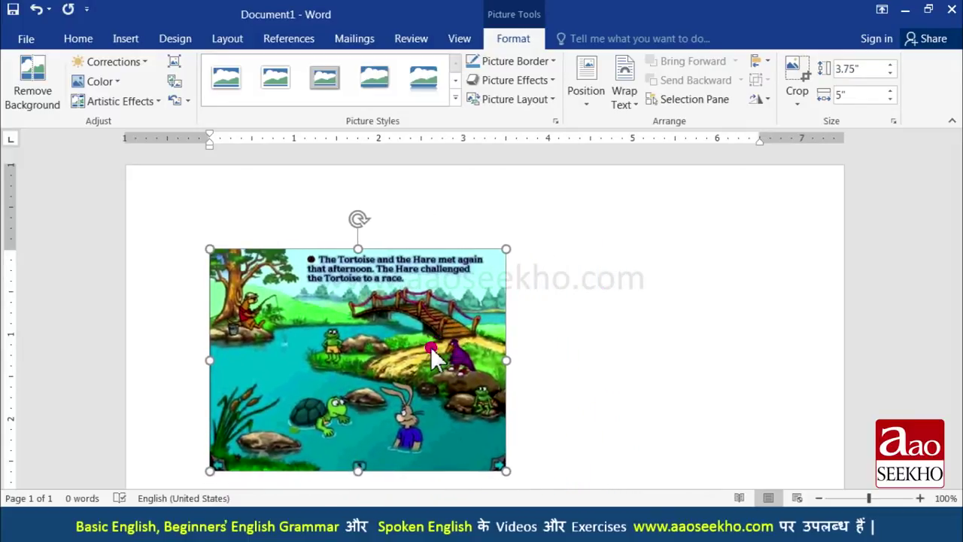
pyautogui.moveTo(454, 348); pyautogui.dragTo(374, 376)
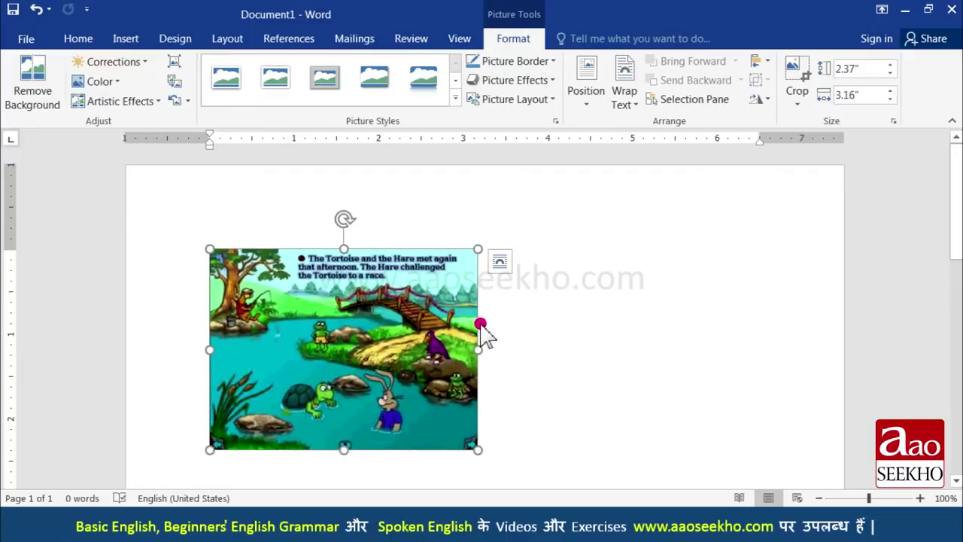
pyautogui.click(477, 450)
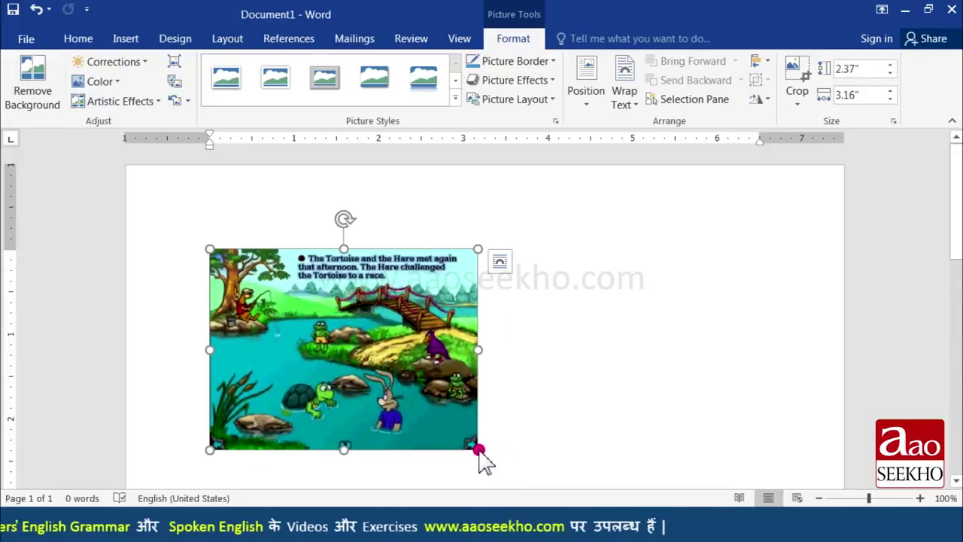
pyautogui.moveTo(478, 451); pyautogui.dragTo(531, 473)
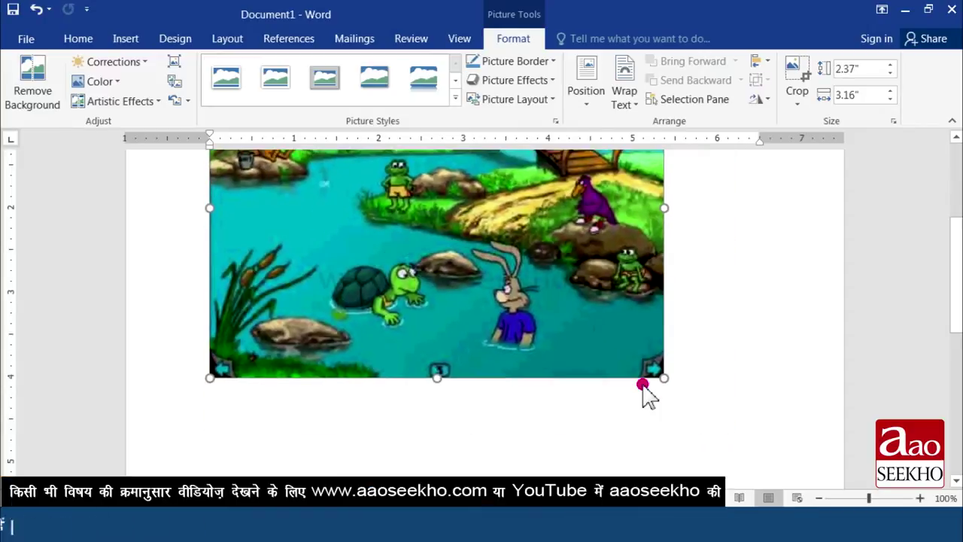
pyautogui.moveTo(531, 473)
pyautogui.mouseDown()
pyautogui.moveTo(669, 406)
pyautogui.moveTo(697, 442)
pyautogui.mouseUp()
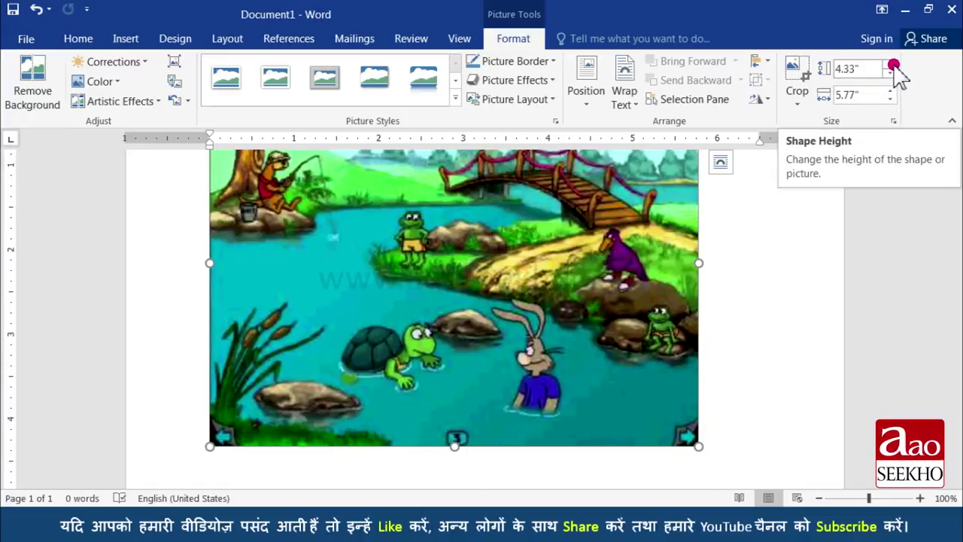
# Step the picture's size up to 6.5" wide, then back down to 4.8" wide
pyautogui.click(894, 67)
pyautogui.click(891, 91)
pyautogui.click(893, 91)
pyautogui.click(893, 91)
pyautogui.click(894, 91)
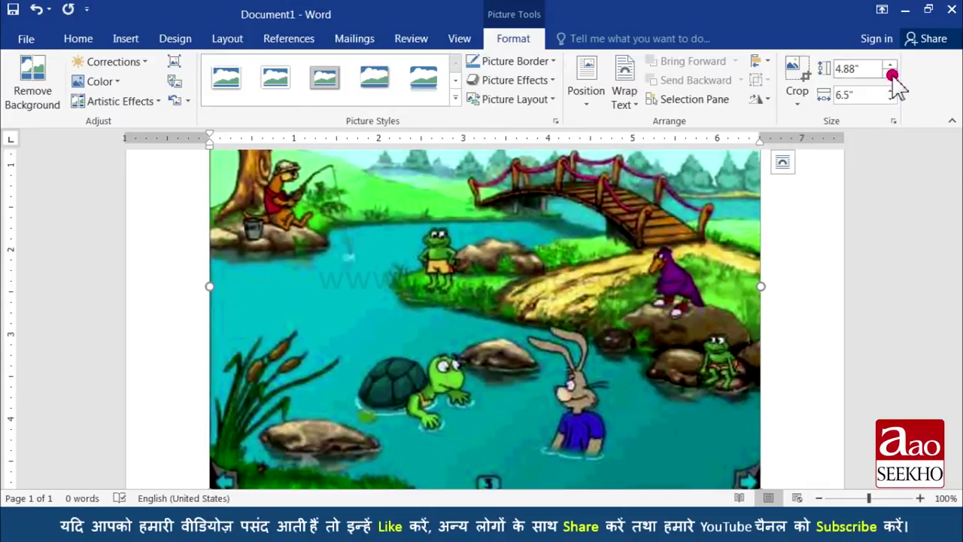
pyautogui.click(891, 99)
pyautogui.click(891, 99)
pyautogui.click(891, 98)
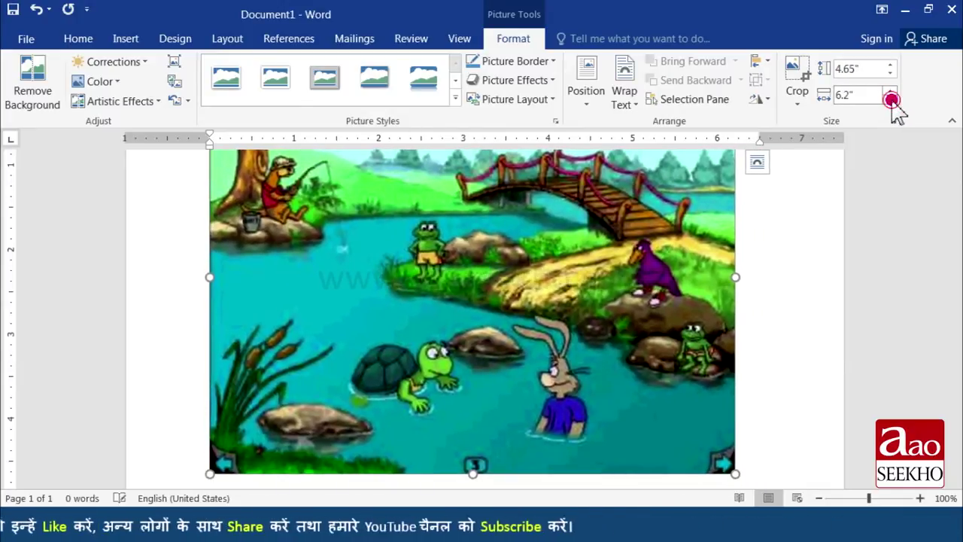
pyautogui.click(891, 99)
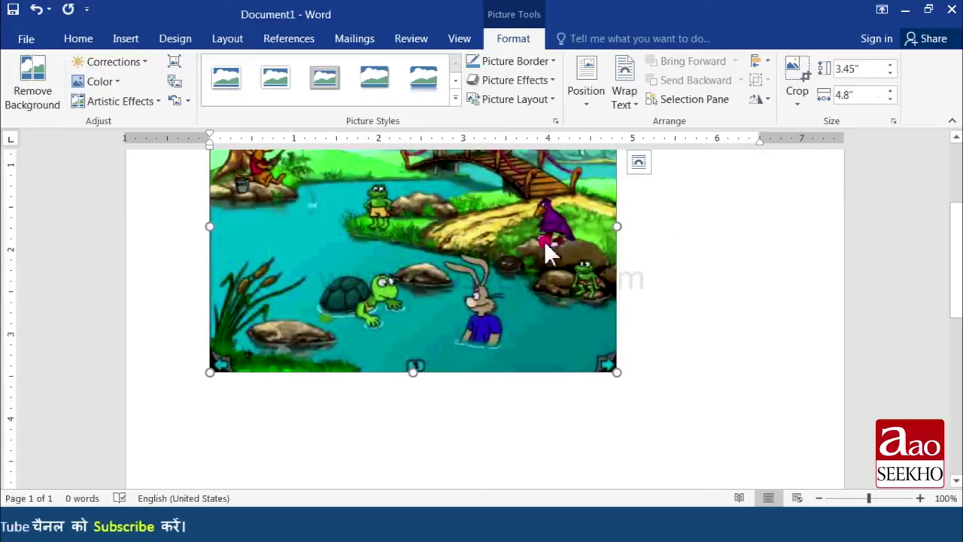
# Grow the picture to about 4" tall, then bring its width down to 4.6"
pyautogui.click(891, 65)
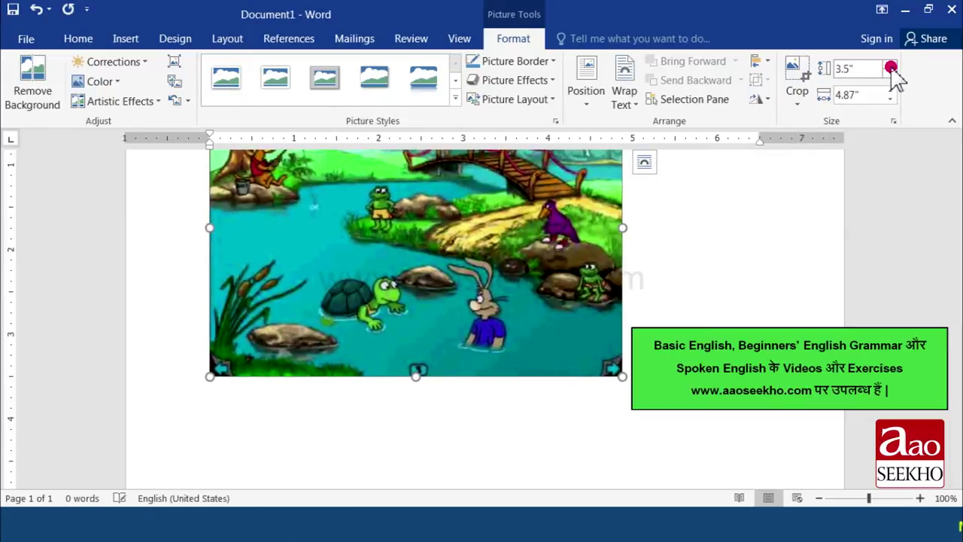
pyautogui.click(891, 66)
pyautogui.click(891, 66)
pyautogui.click(891, 65)
pyautogui.click(891, 66)
pyautogui.click(891, 66)
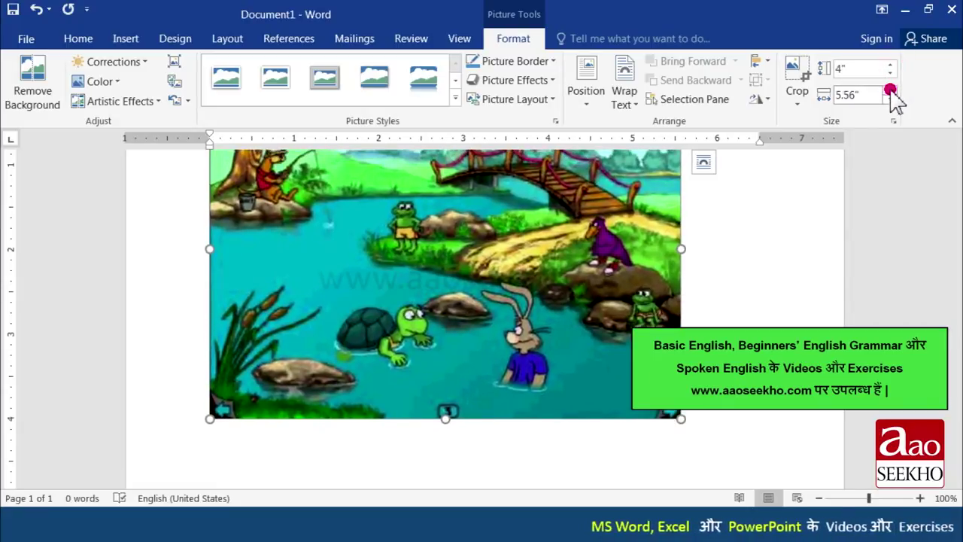
pyautogui.click(889, 91)
pyautogui.click(889, 91)
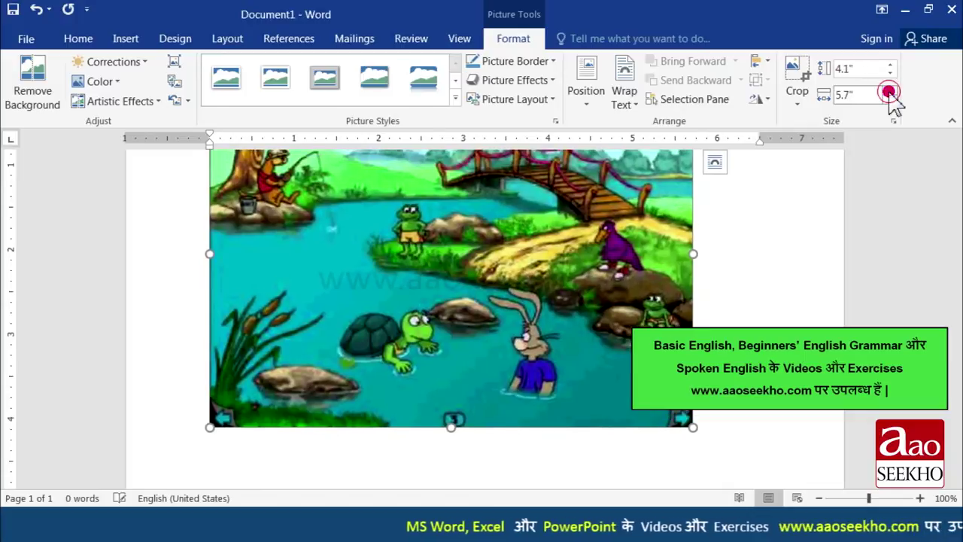
pyautogui.click(890, 91)
pyautogui.click(890, 91)
pyautogui.click(890, 99)
pyautogui.click(889, 98)
pyautogui.click(890, 98)
pyautogui.click(890, 99)
pyautogui.click(889, 99)
pyautogui.click(889, 99)
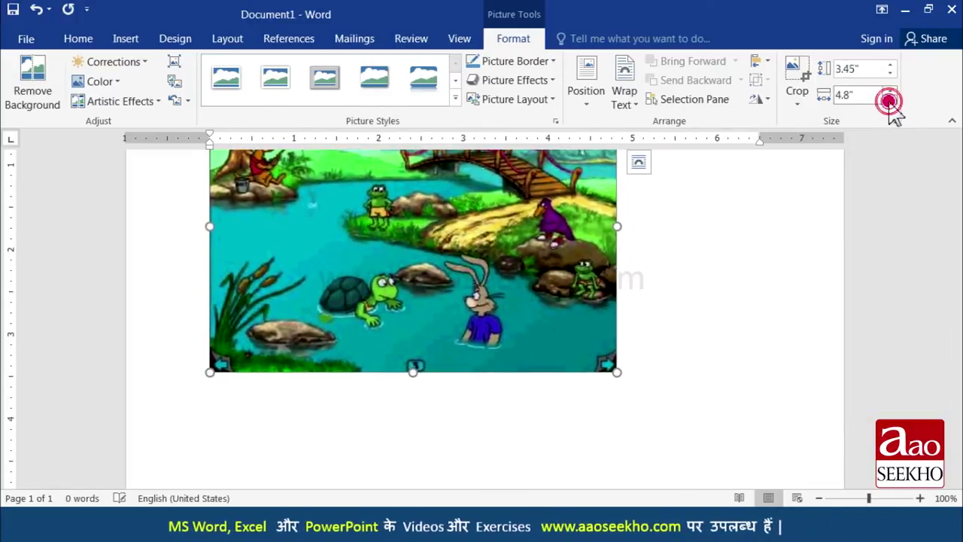
pyautogui.click(889, 99)
pyautogui.click(889, 98)
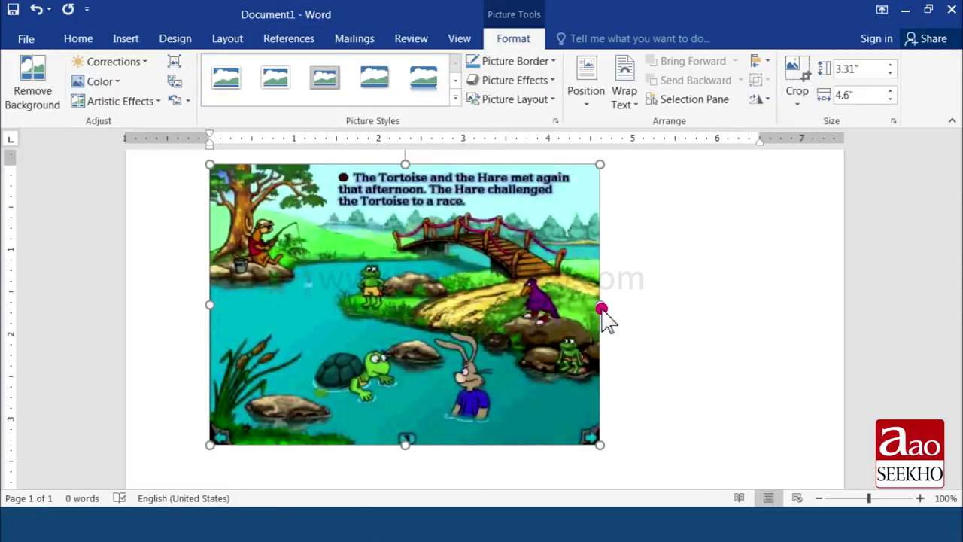
# Squeeze the picture narrower from the right and set it to 3.9" tall by 4.08" wide
pyautogui.click(601, 308)
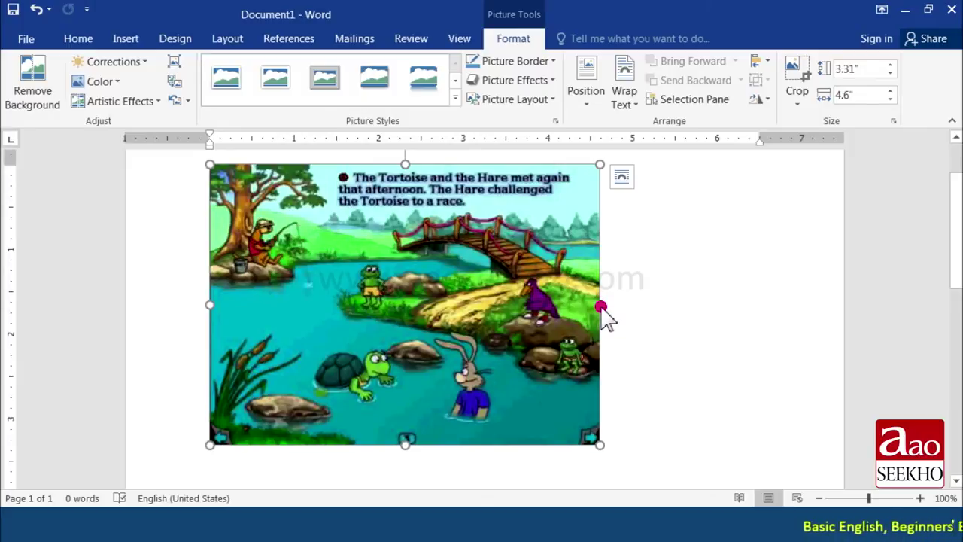
pyautogui.moveTo(602, 309)
pyautogui.mouseDown()
pyautogui.moveTo(785, 323)
pyautogui.moveTo(553, 363)
pyautogui.mouseUp()
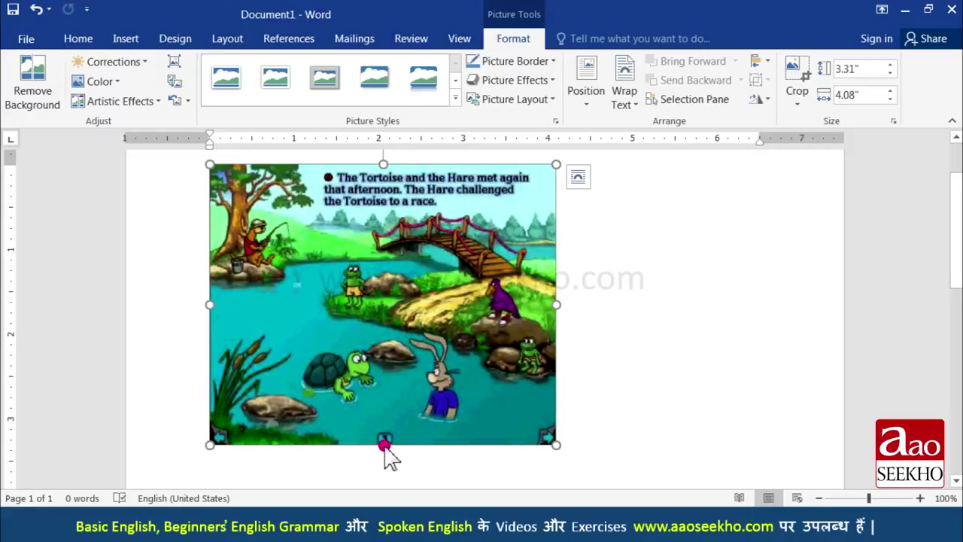
pyautogui.moveTo(384, 447)
pyautogui.mouseDown()
pyautogui.moveTo(383, 511)
pyautogui.moveTo(385, 397)
pyautogui.mouseUp()
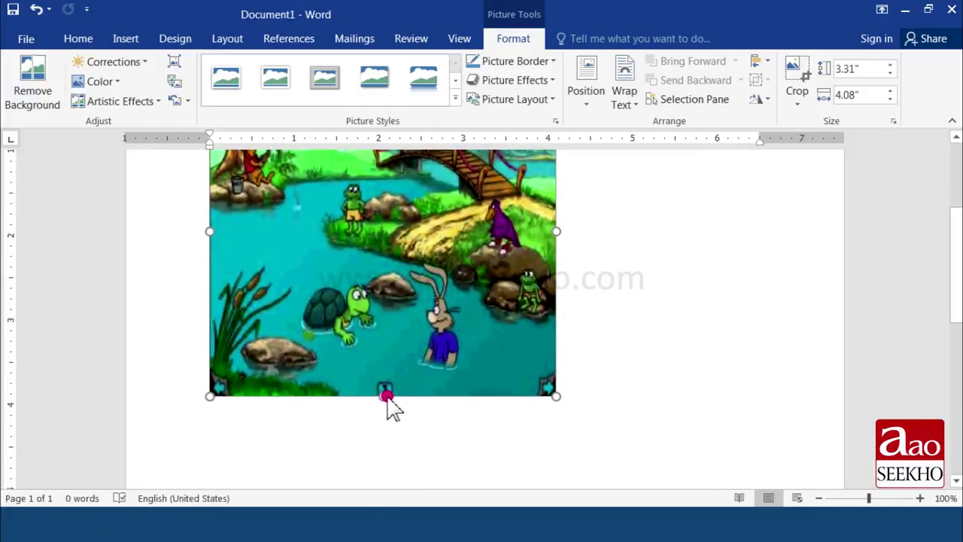
pyautogui.hotkey('ctrl', 'z')
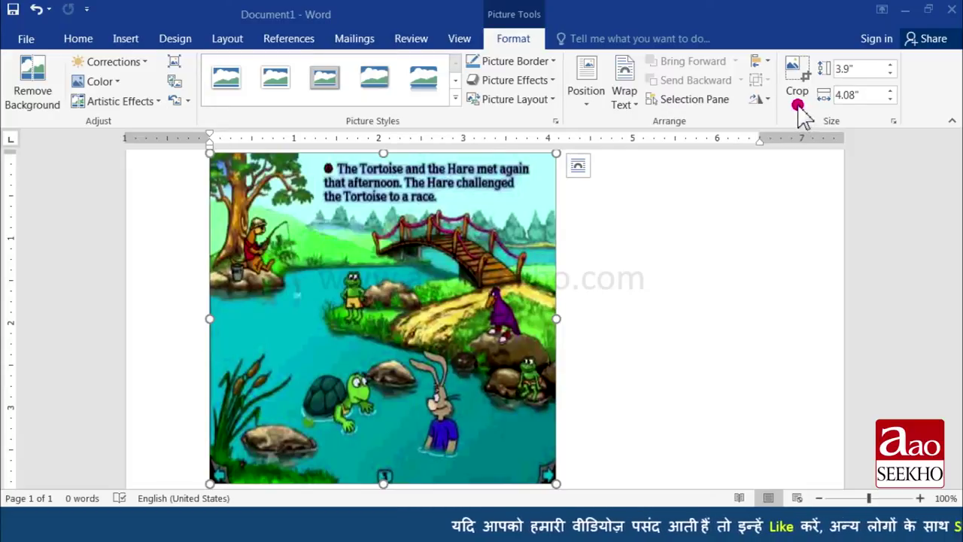
# Crop the left strip with the tree and fisherman off the picture
pyautogui.click(798, 105)
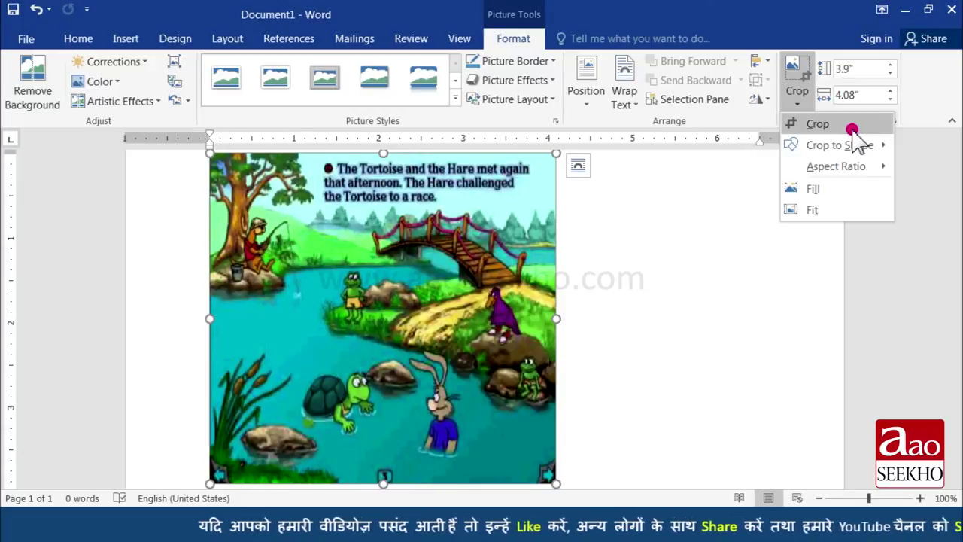
pyautogui.click(851, 129)
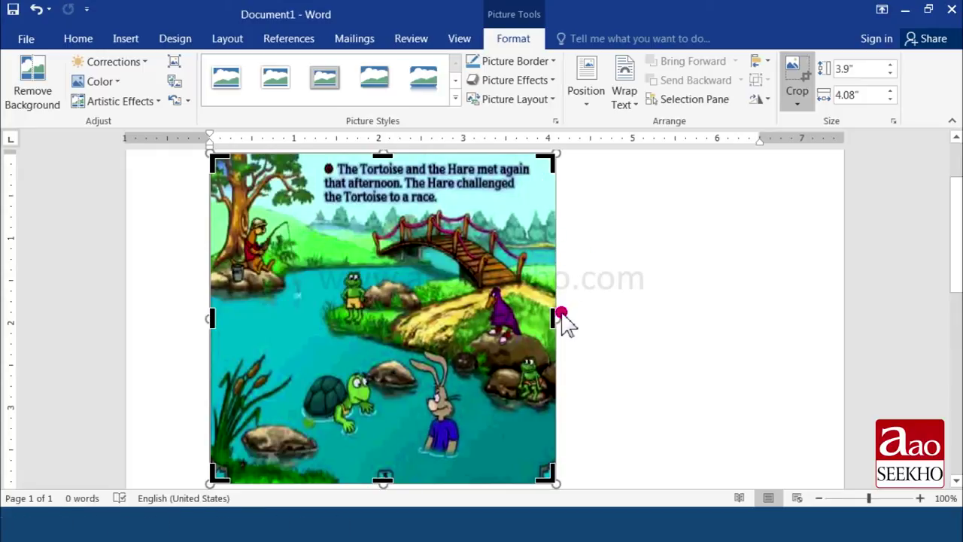
pyautogui.moveTo(317, 317); pyautogui.dragTo(315, 354)
pyautogui.click(602, 320)
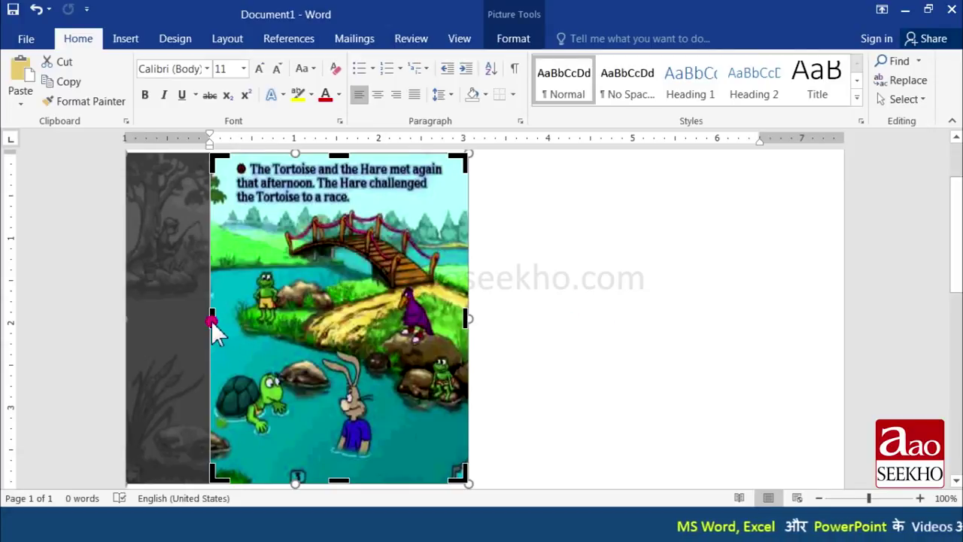
pyautogui.click(557, 323)
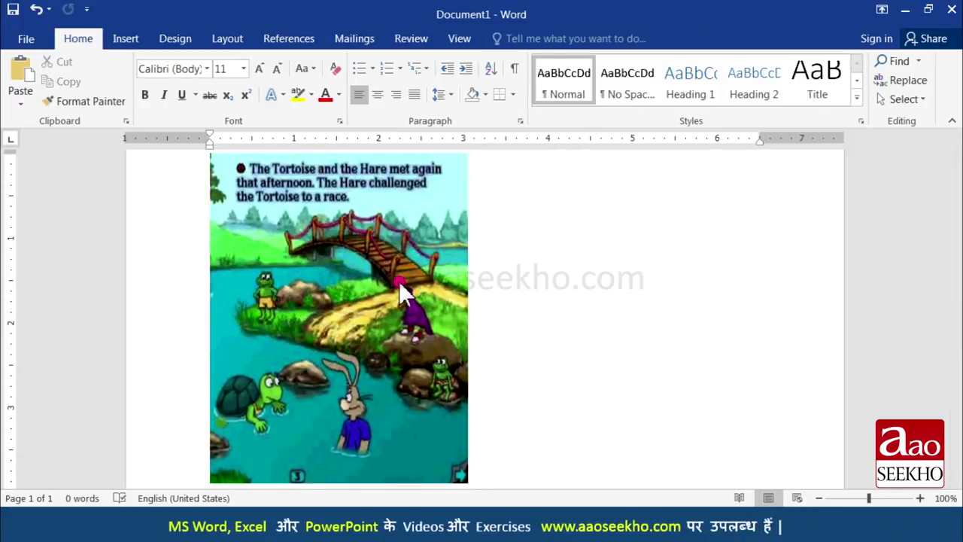
# Undo the left crop, try a Heart crop shape, then undo it to restore the rectangle
pyautogui.hotkey('ctrl', 'z')
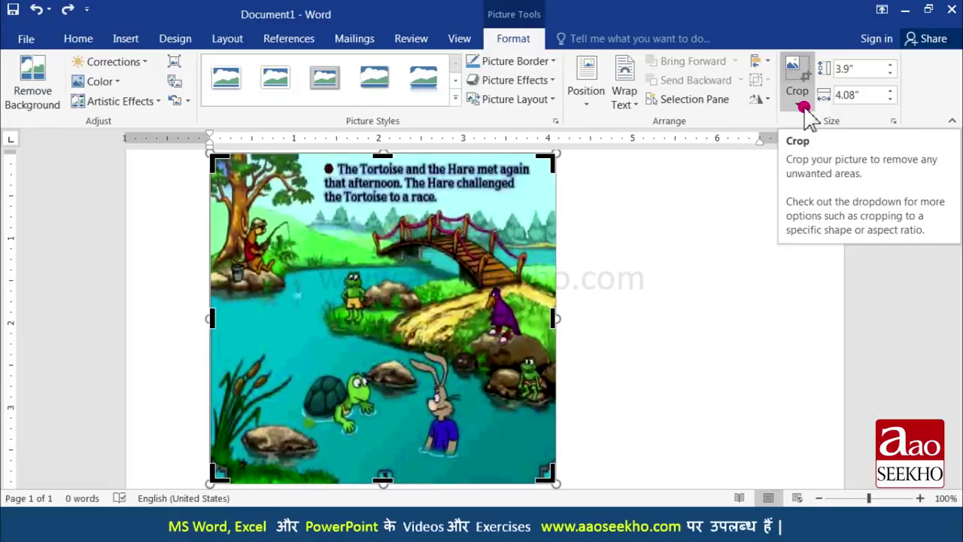
pyautogui.click(804, 106)
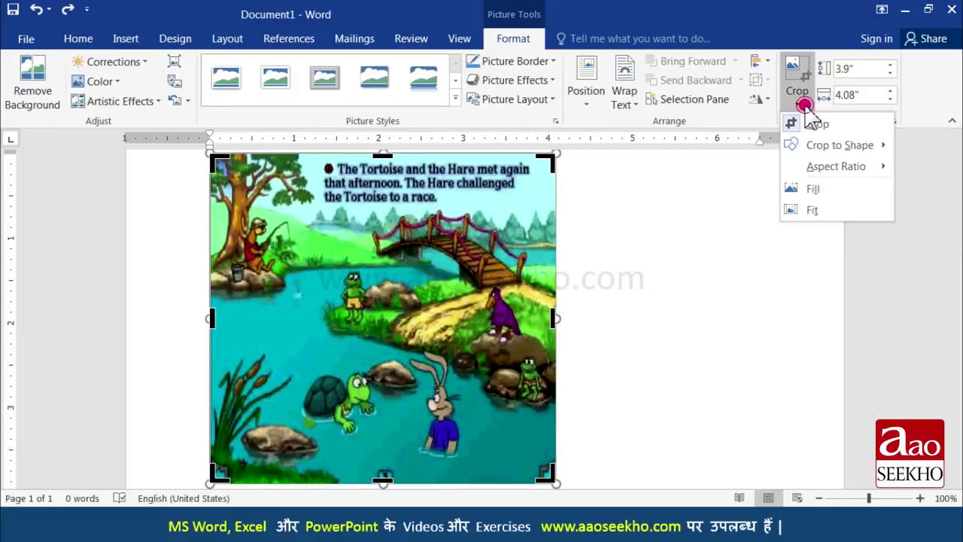
pyautogui.moveTo(826, 149)
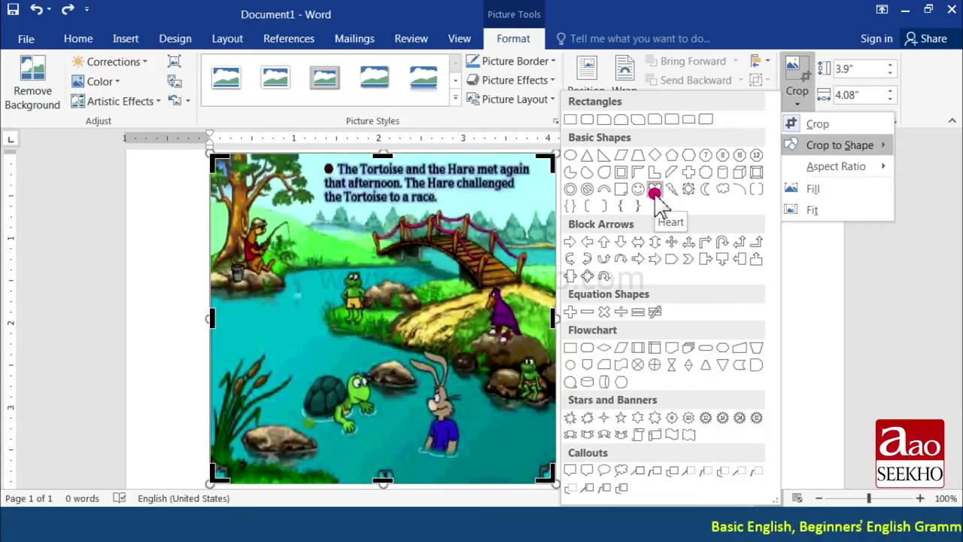
pyautogui.click(655, 193)
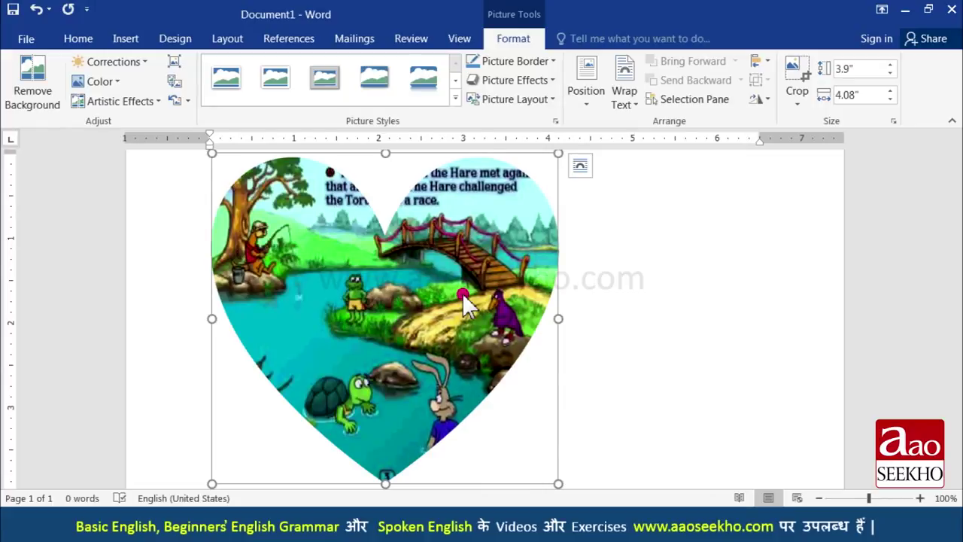
pyautogui.hotkey('ctrl', 'z')
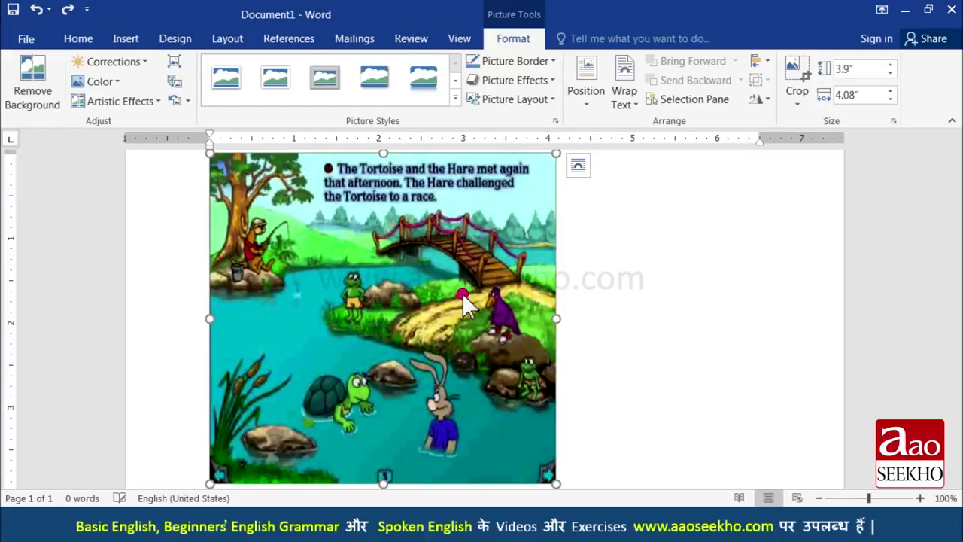
# Preview the picture cropped to a square 1:1 ratio, then a tall 2:3 ratio
pyautogui.click(797, 96)
pyautogui.moveTo(837, 172)
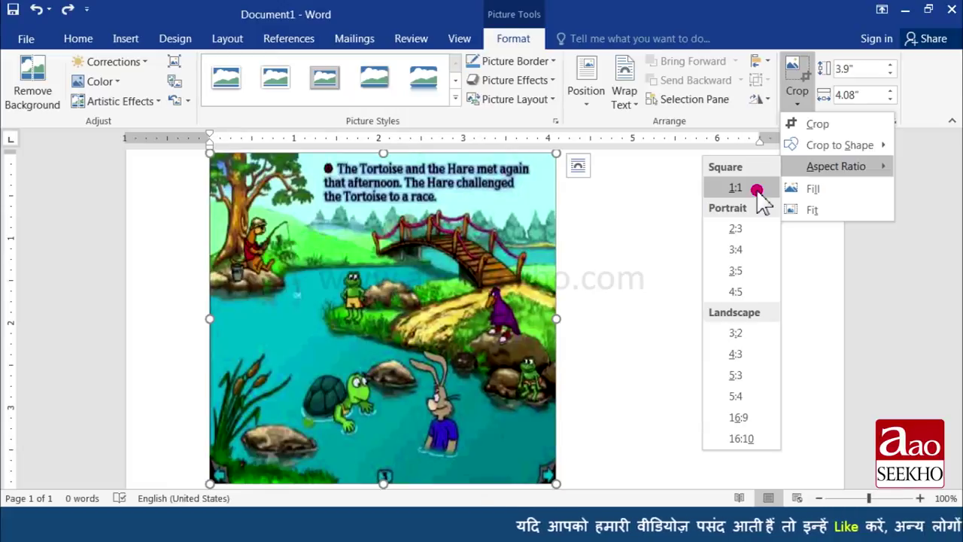
pyautogui.click(757, 190)
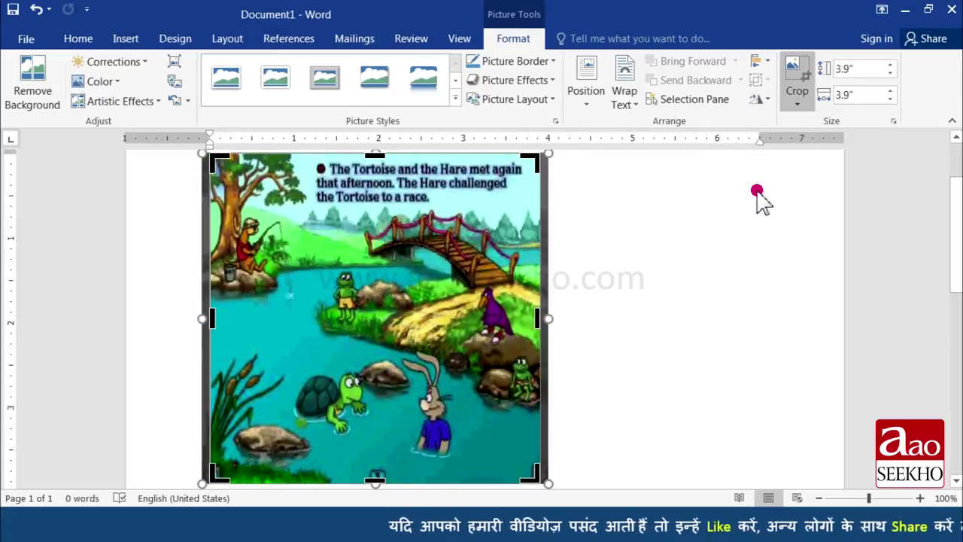
pyautogui.click(797, 103)
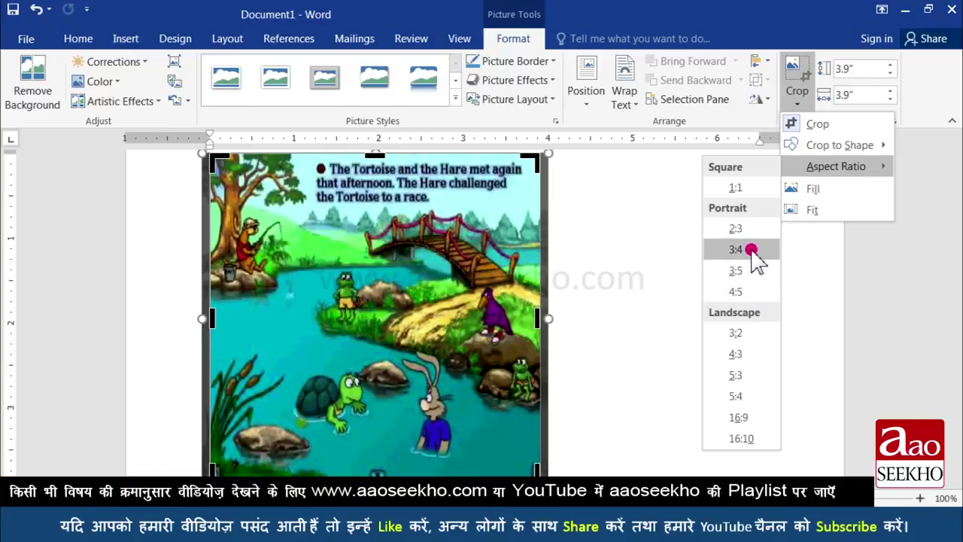
pyautogui.click(736, 228)
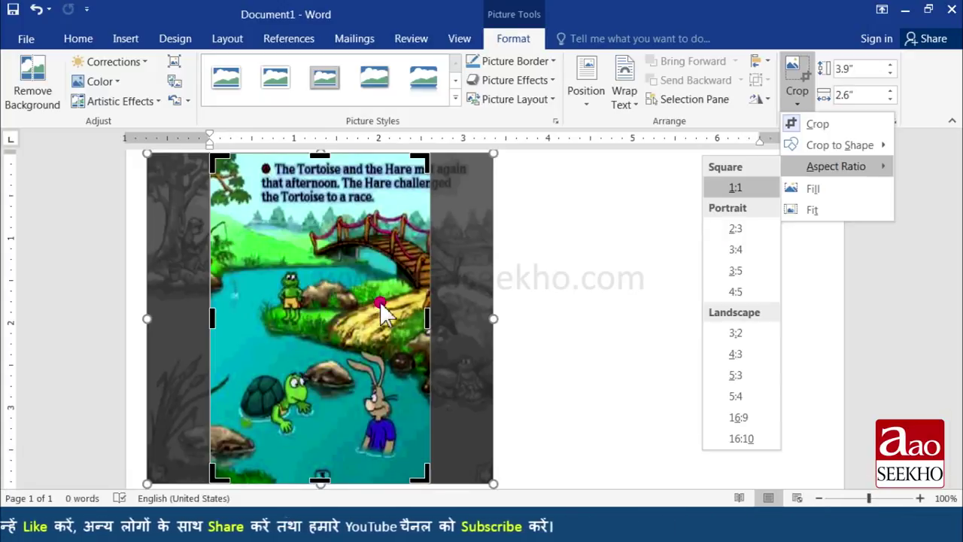
pyautogui.click(339, 320)
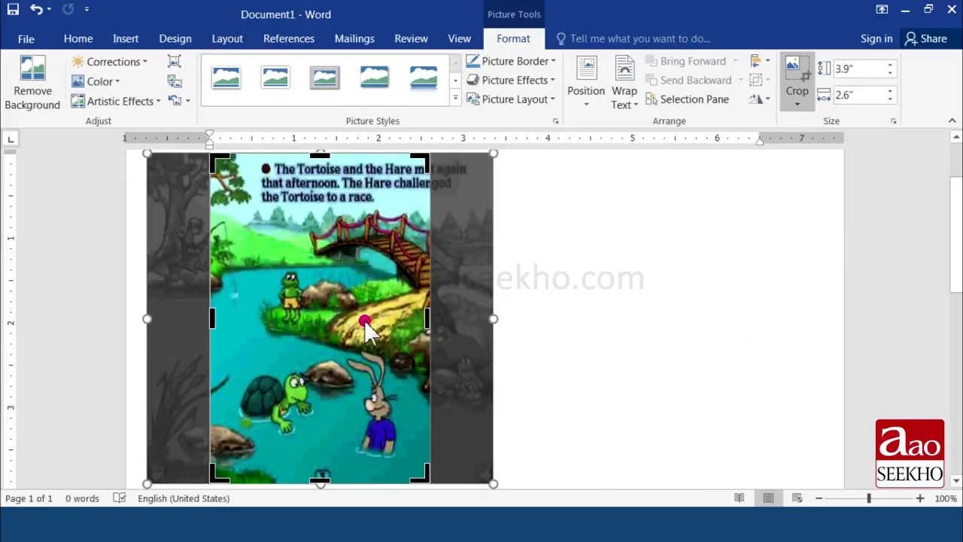
# Try a wide 3:2 crop framing the frog, then leave the picture uncropped
pyautogui.click(798, 103)
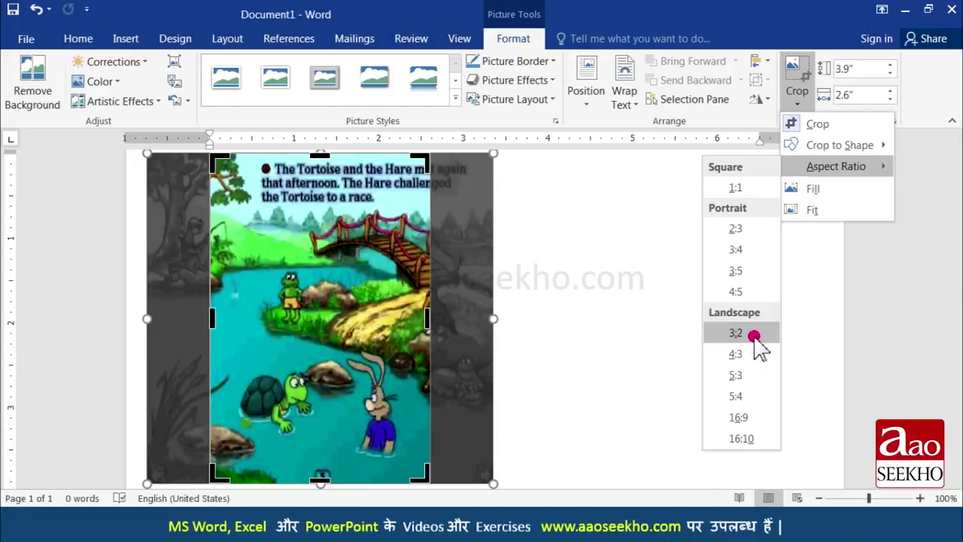
pyautogui.click(755, 337)
pyautogui.moveTo(414, 322); pyautogui.dragTo(312, 348)
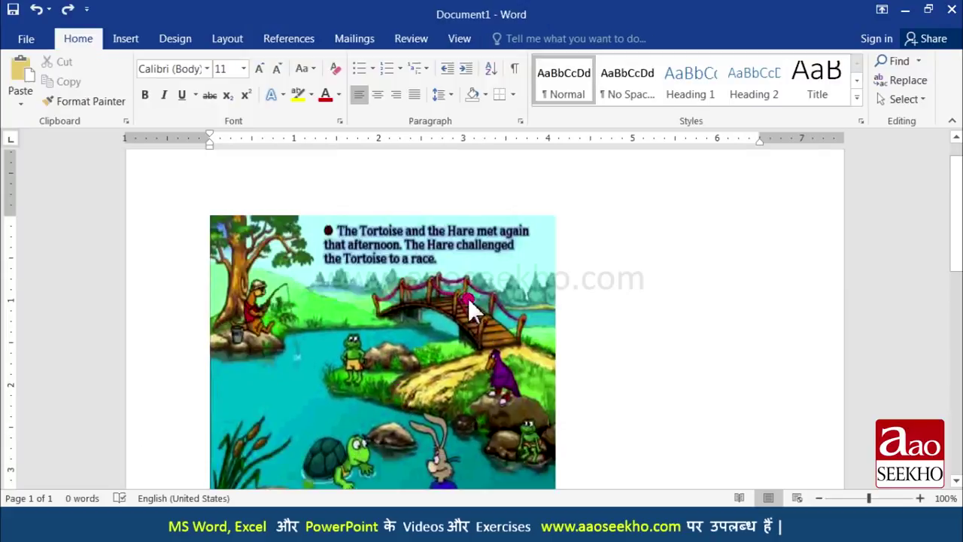
pyautogui.click(468, 298)
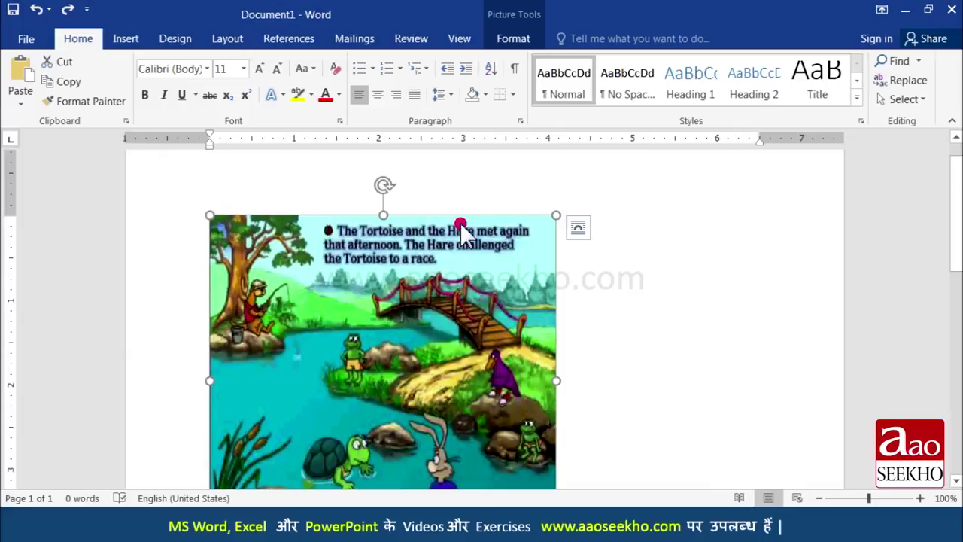
# Rotate the picture freely clockwise with its rotation handle
pyautogui.click(513, 38)
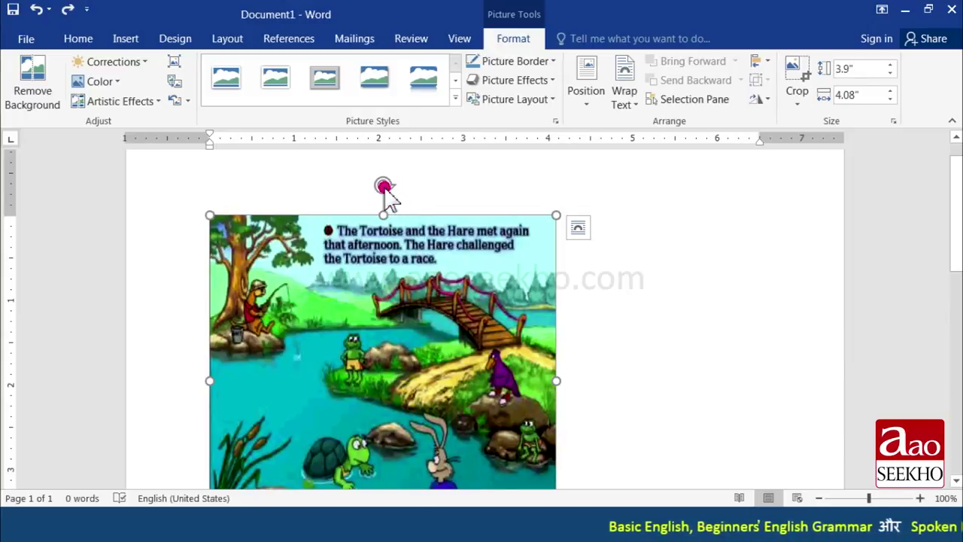
pyautogui.moveTo(384, 186); pyautogui.dragTo(477, 236)
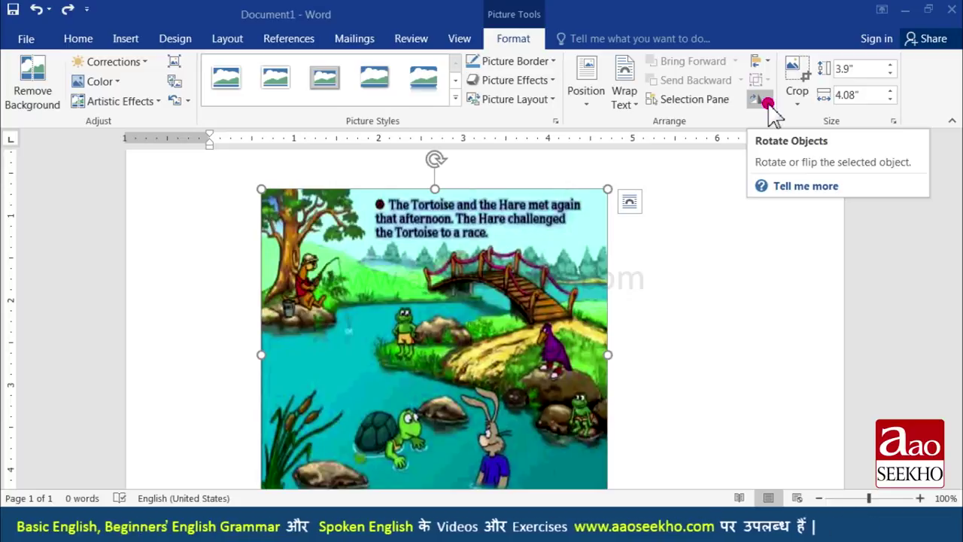
# Rotate the picture 90° right, then flip it horizontally
pyautogui.click(766, 102)
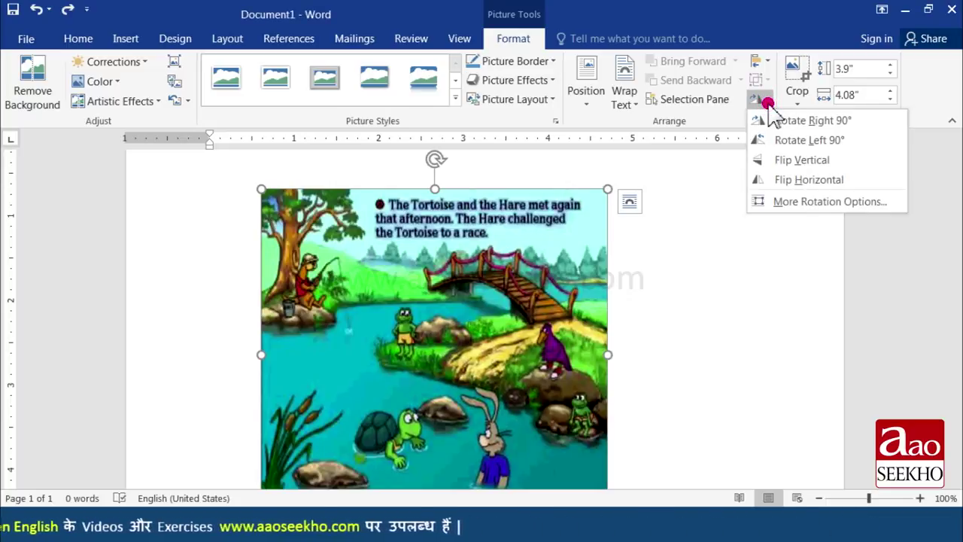
pyautogui.click(779, 122)
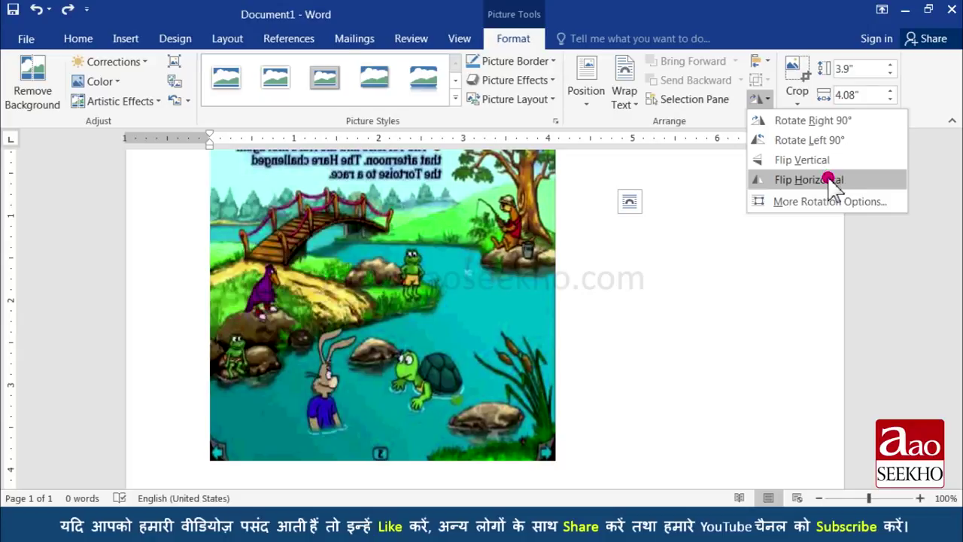
pyautogui.click(828, 179)
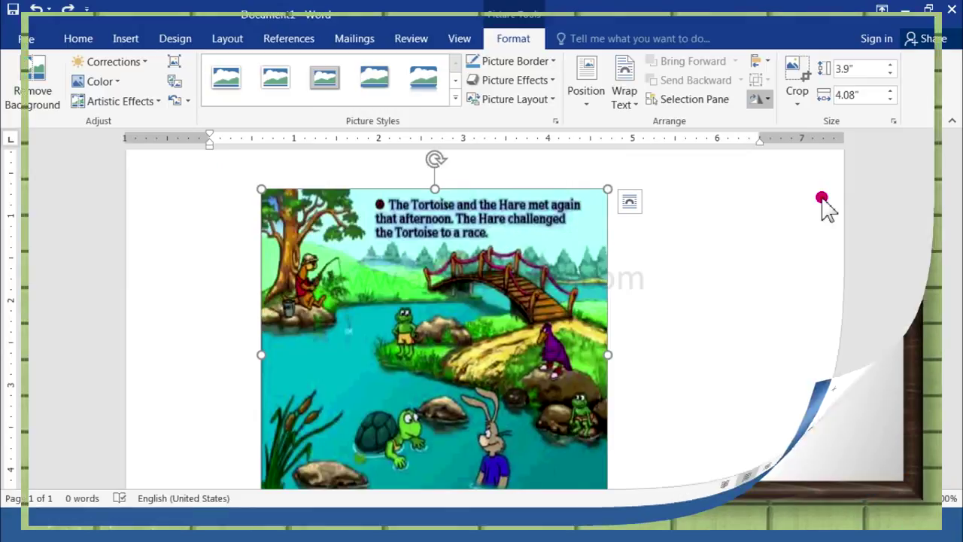